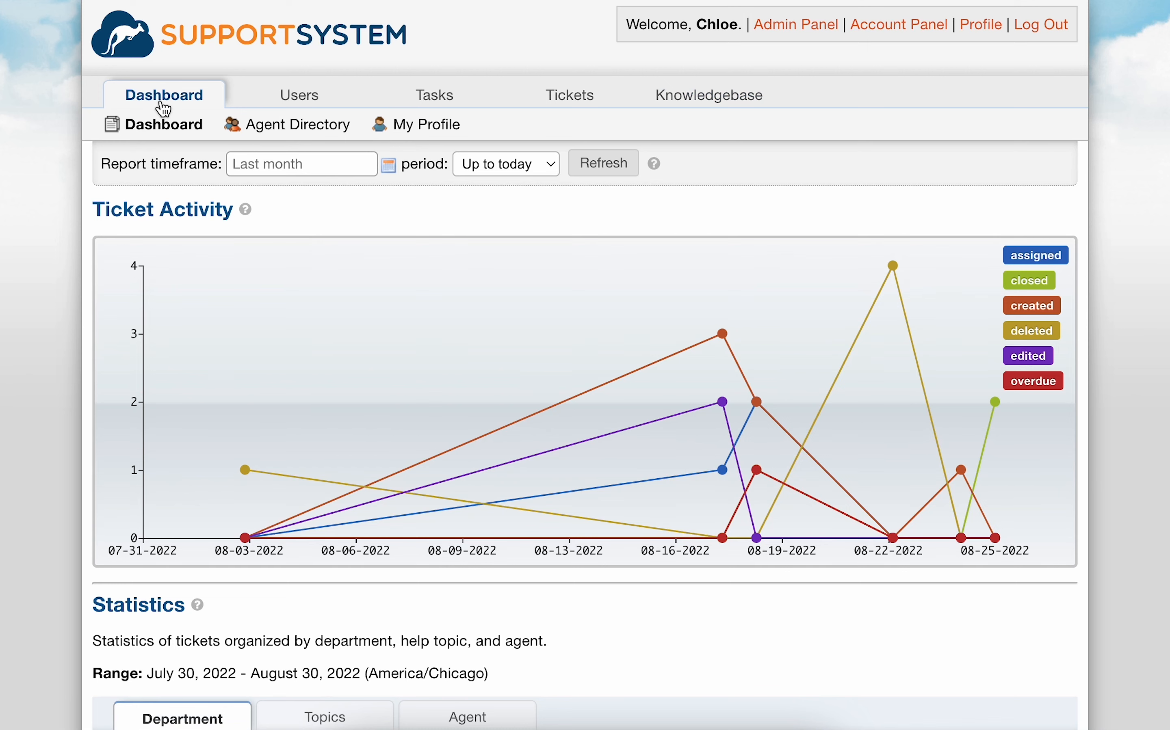
# Step: Look over the ticket activity dashboard and statistics, plus the system settings and agent options in the Admin Panel
pyautogui.scroll(-5, 164, 109)
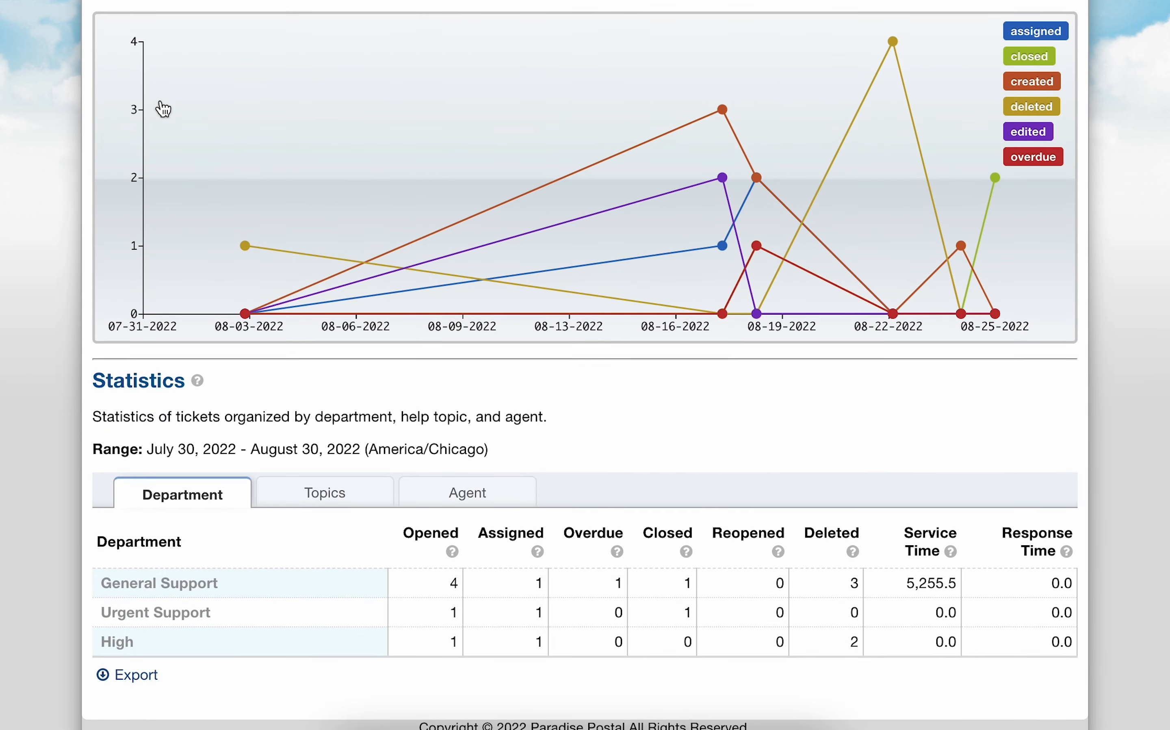
pyautogui.scroll(5, 164, 109)
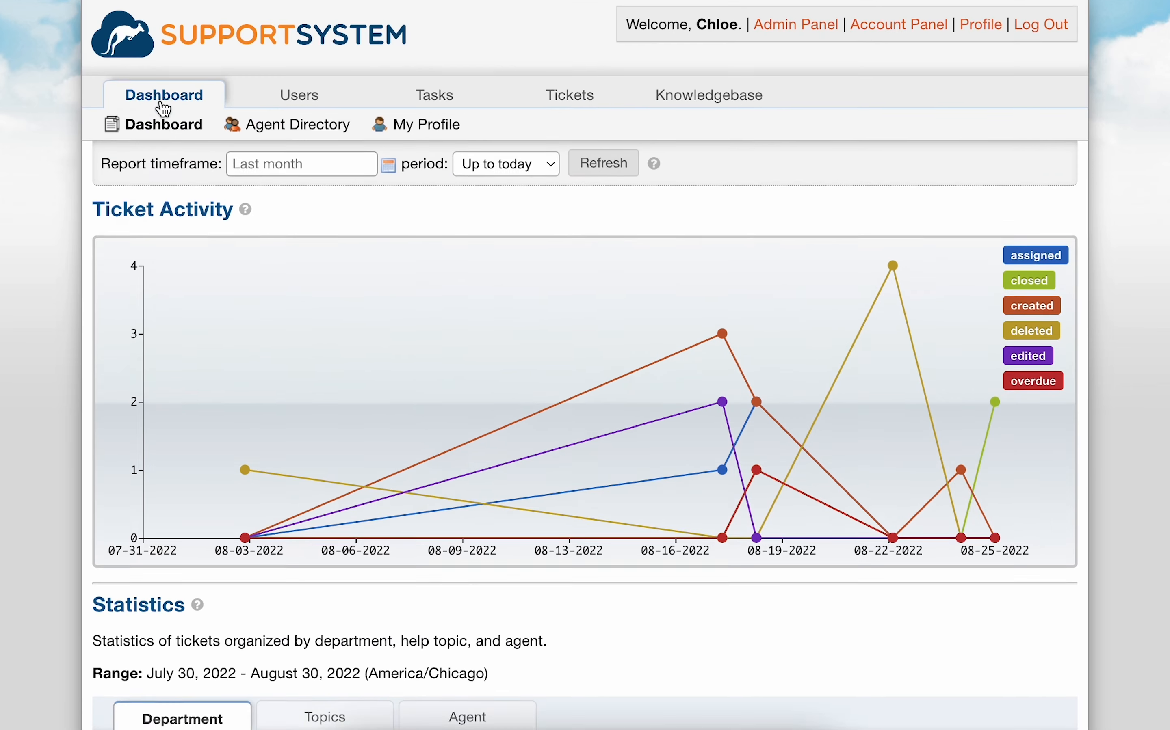
pyautogui.click(764, 34)
pyautogui.scroll(-3, 805, 96)
pyautogui.scroll(-5, 804, 94)
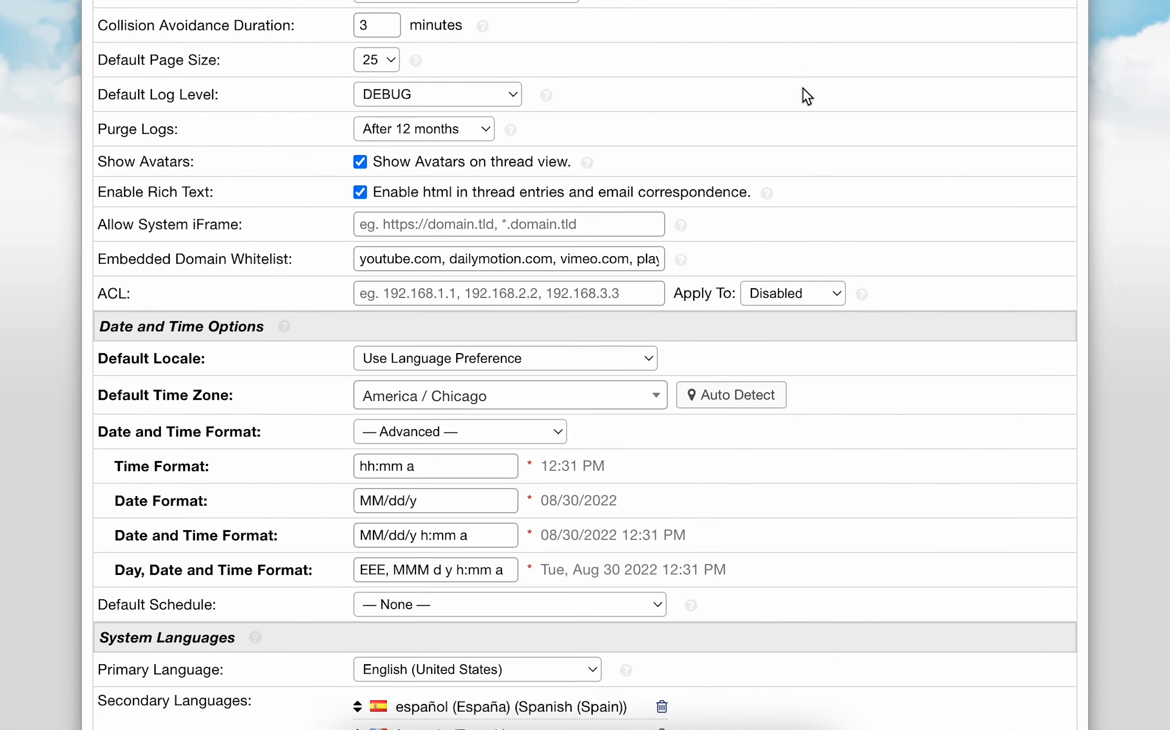
pyautogui.scroll(8, 804, 94)
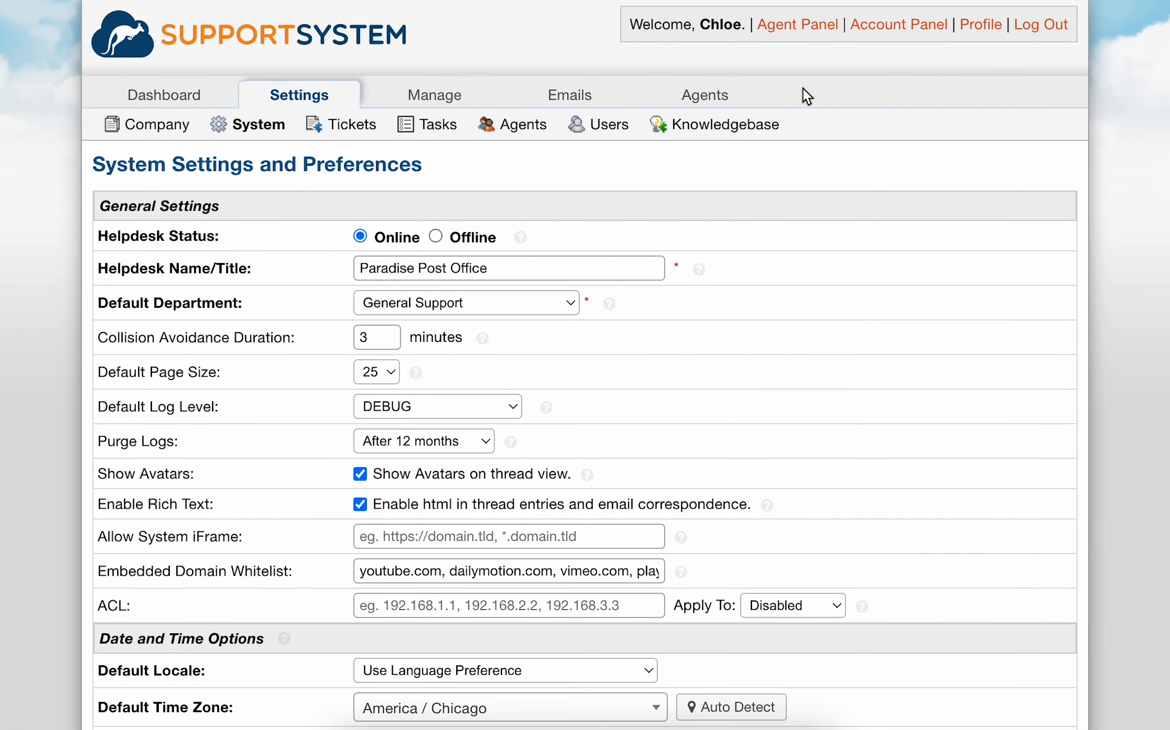
pyautogui.moveTo(737, 94)
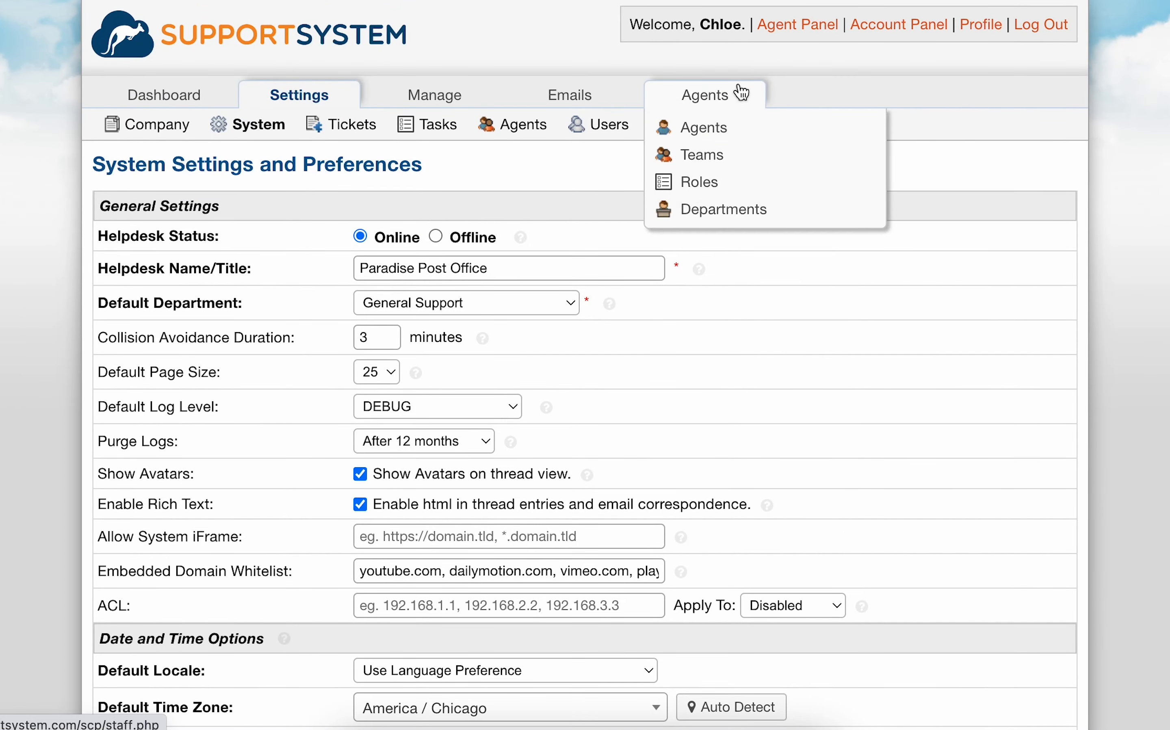
pyautogui.moveTo(216, 95)
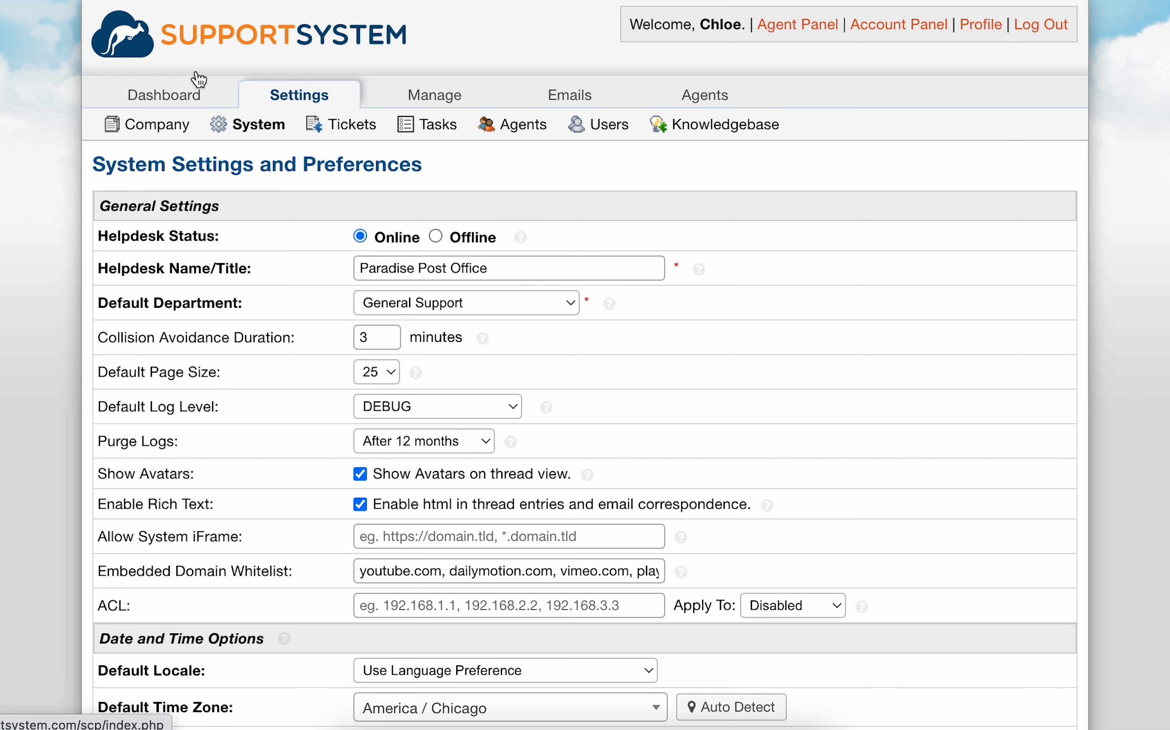
# Step: Start a new agent in the Account Panel and enter the agent's first name, last name and email address
pyautogui.click(857, 26)
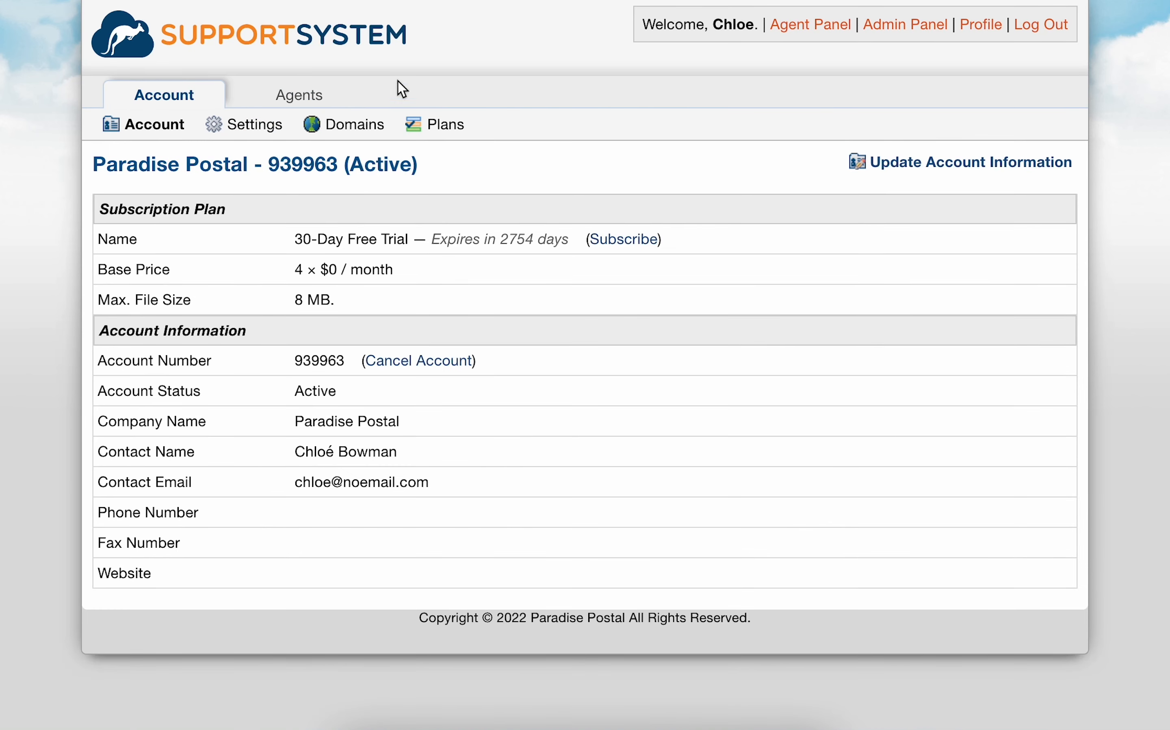
pyautogui.click(322, 92)
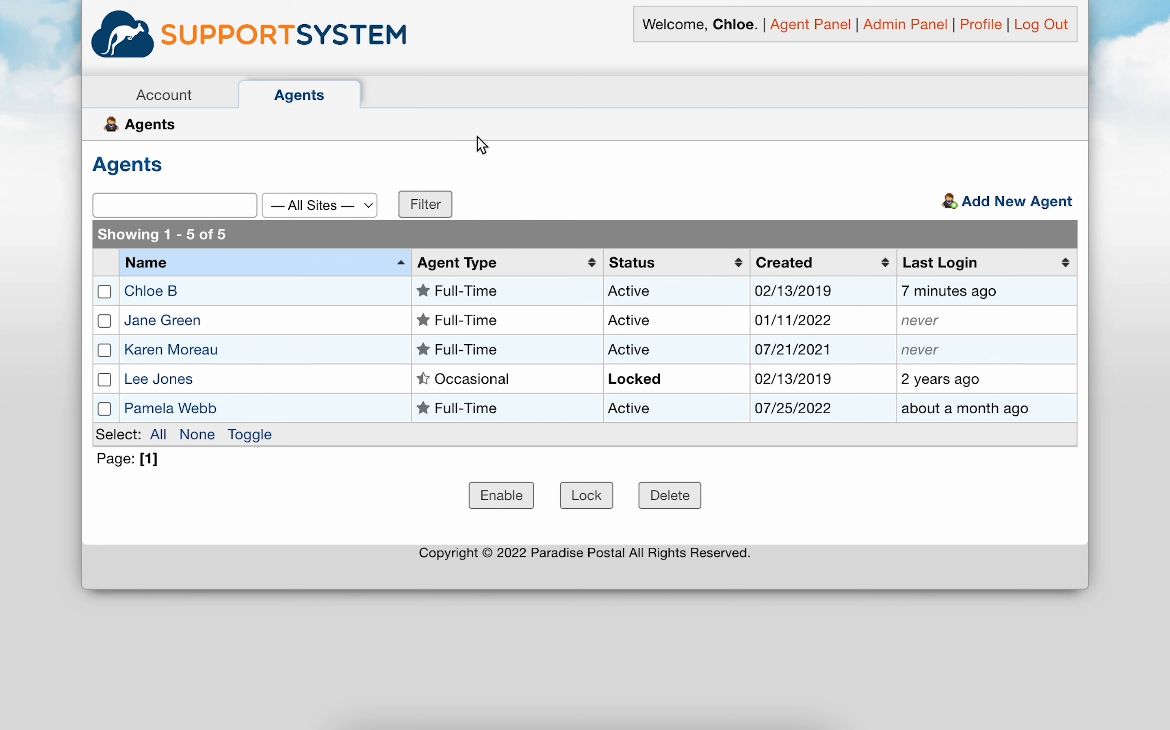
pyautogui.click(988, 213)
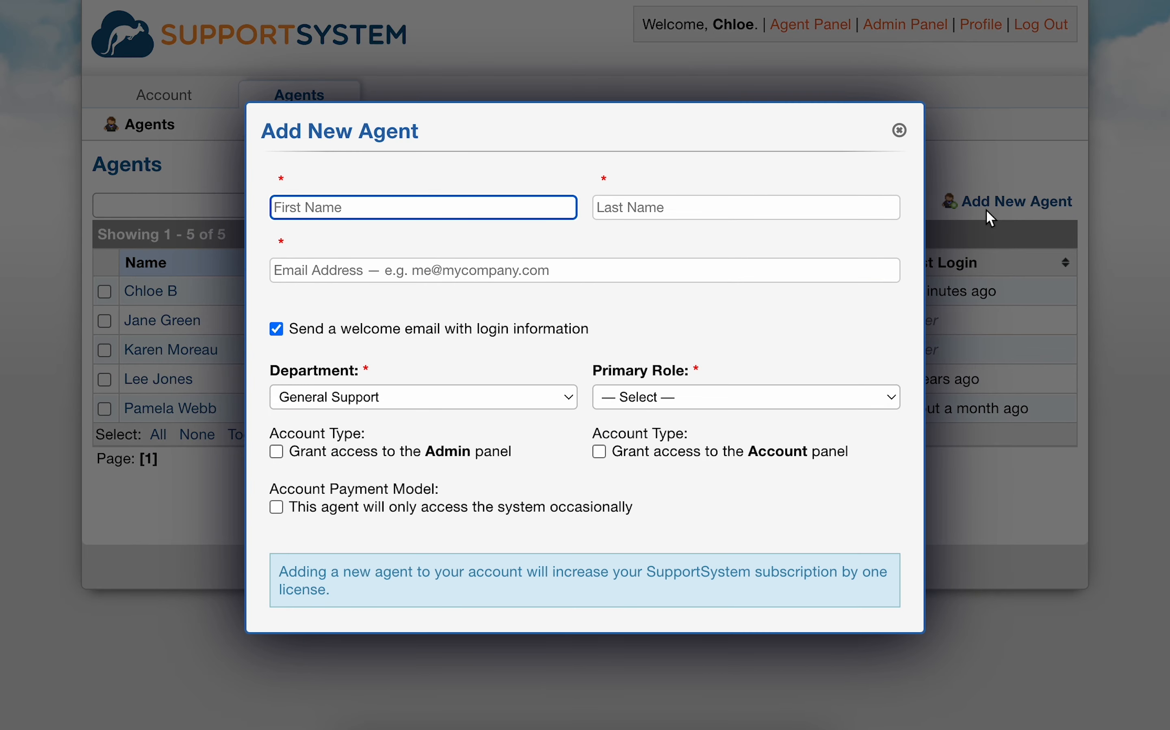
pyautogui.press('Tab')
pyautogui.click(848, 270)
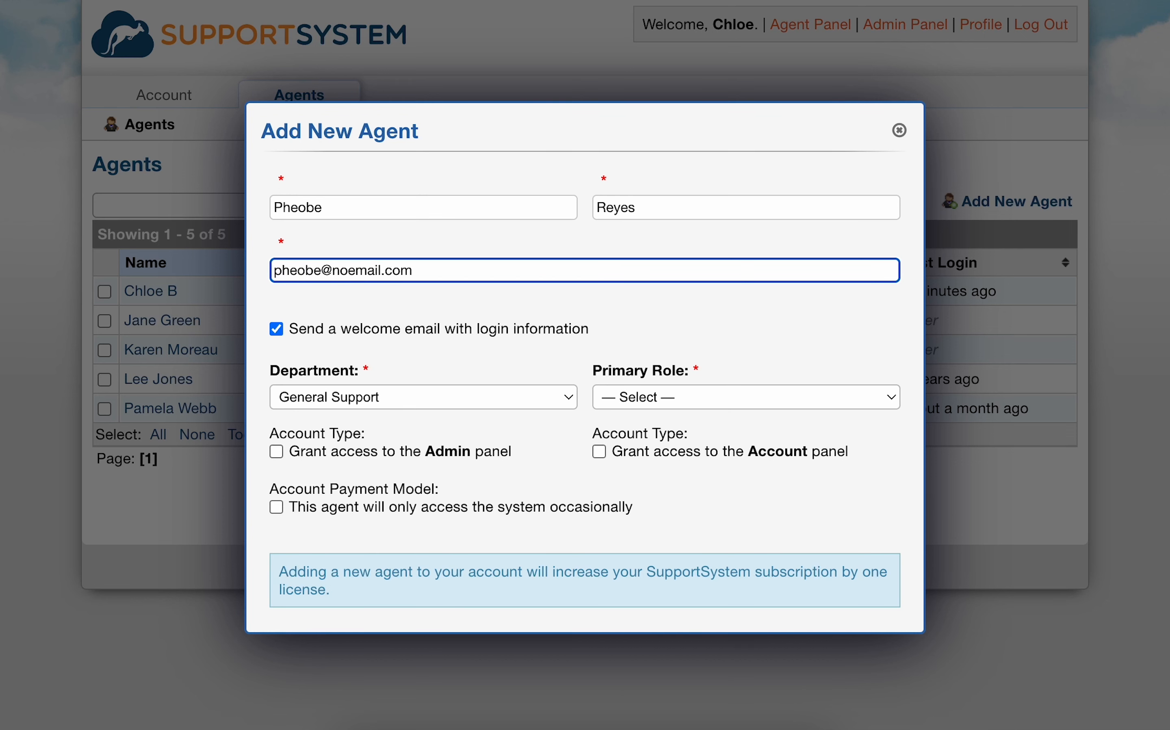
# Step: Assign the new agent to the Maintenance department with All Access as the primary role
pyautogui.scroll(-2, 578, 436)
pyautogui.click(550, 356)
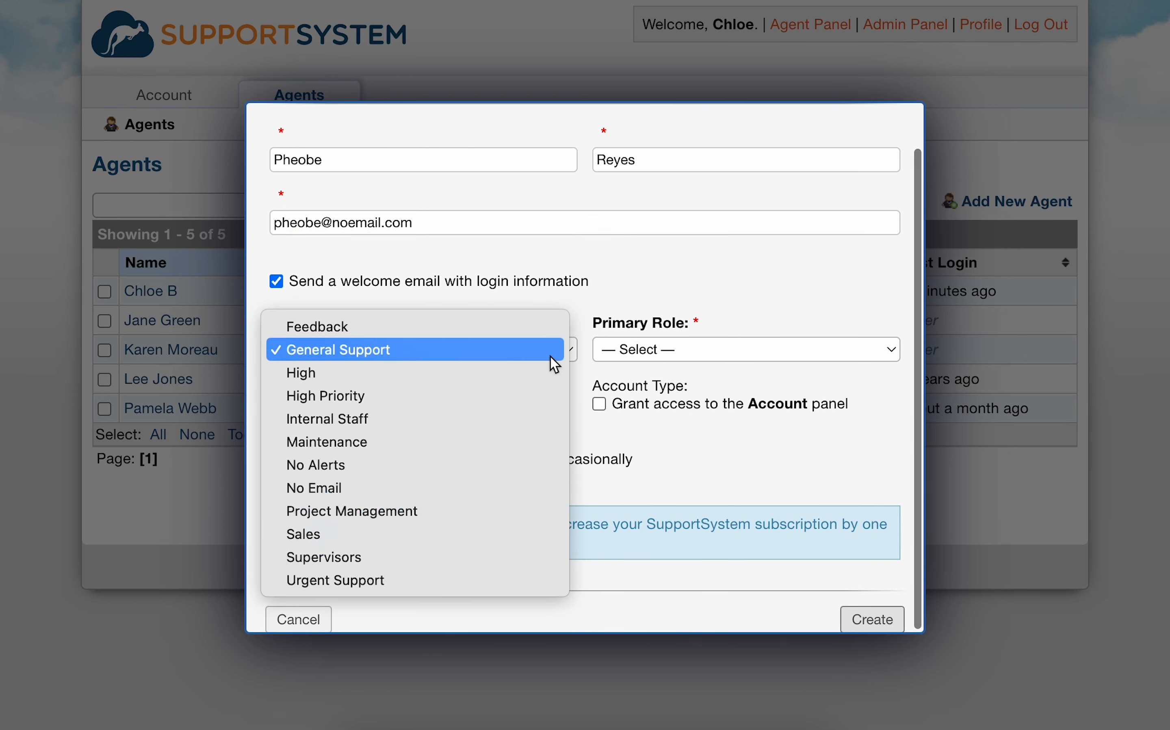
pyautogui.click(548, 441)
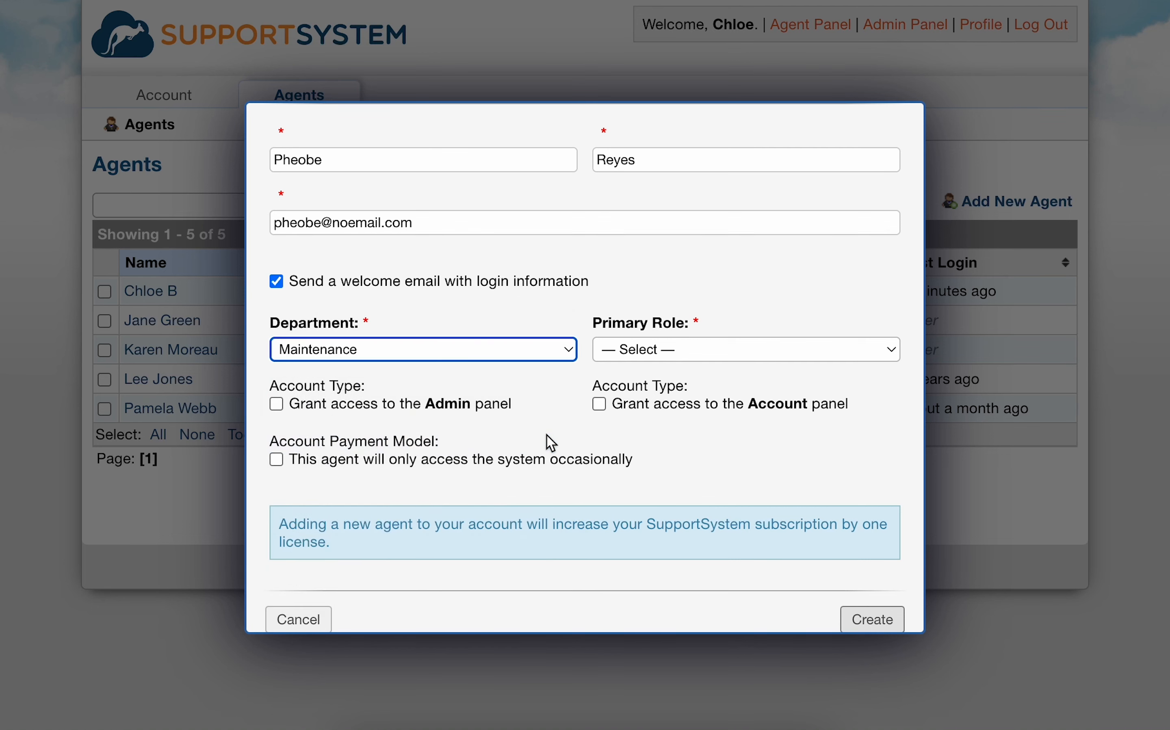
pyautogui.click(620, 356)
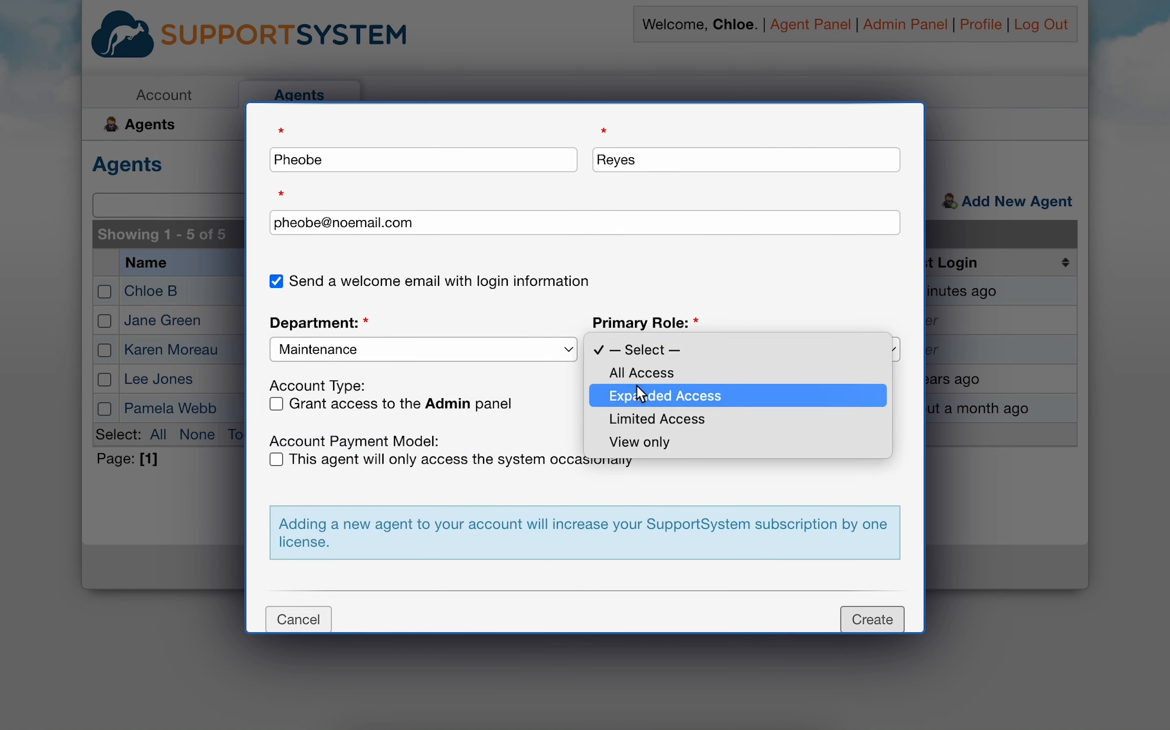
pyautogui.press('Up')
pyautogui.press('Return')
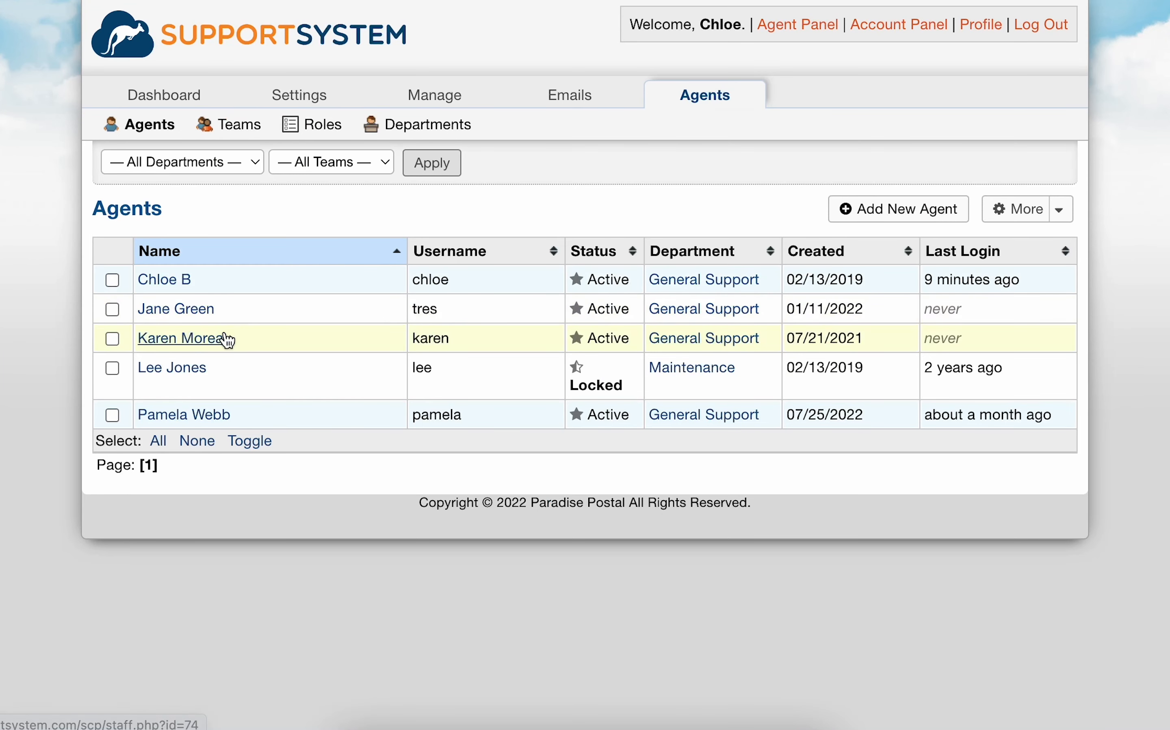
# Step: In the Admin Panel, add extended access to Feedback with All Access and Maintenance with Expanded Access for the agent created 07/21/2021
pyautogui.click(227, 340)
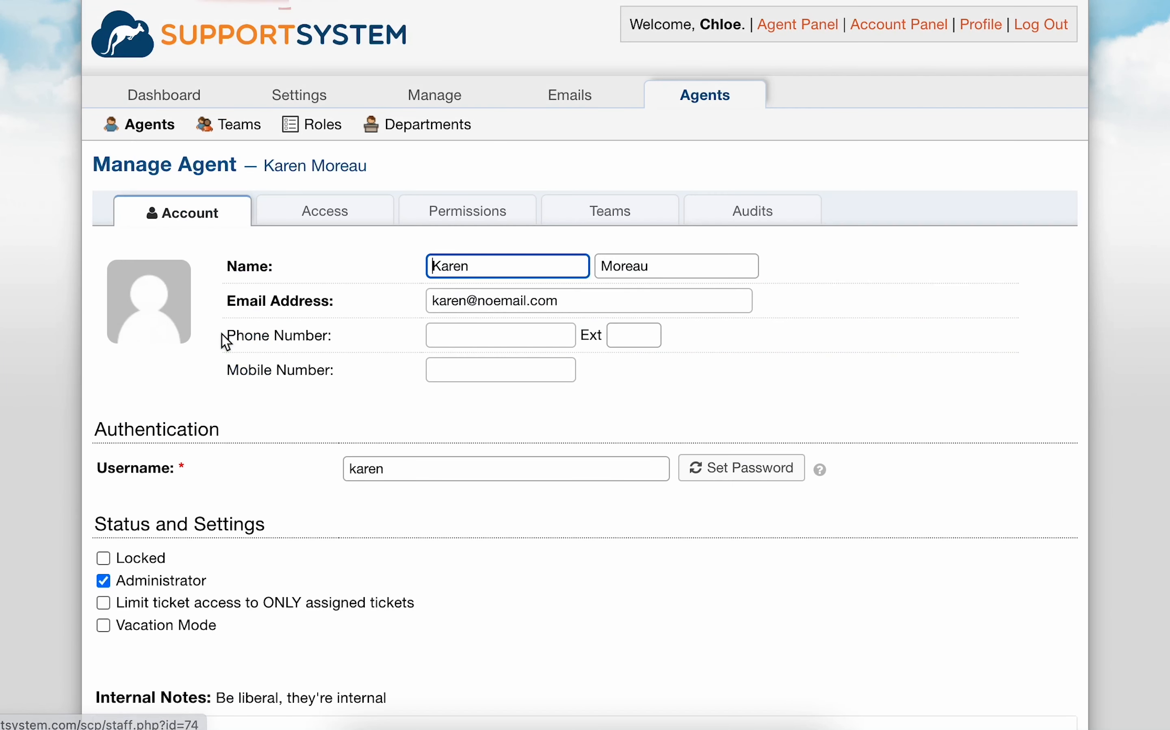
pyautogui.click(349, 215)
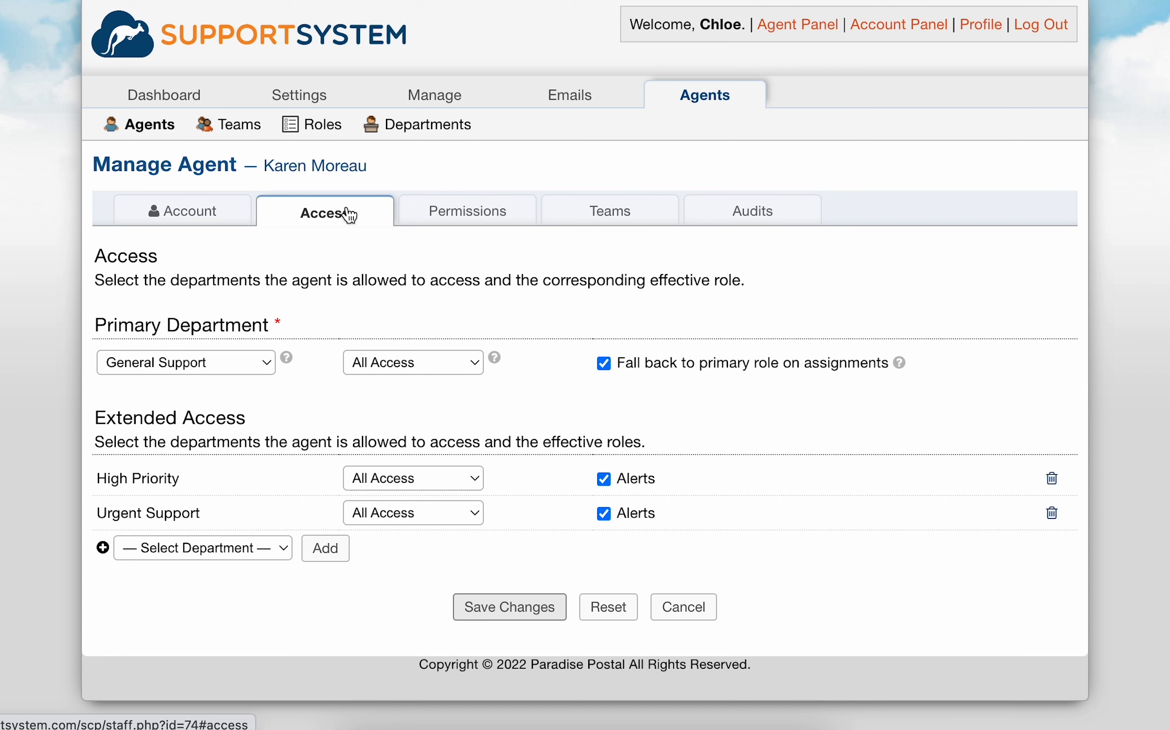
pyautogui.moveTo(107, 418); pyautogui.dragTo(248, 421)
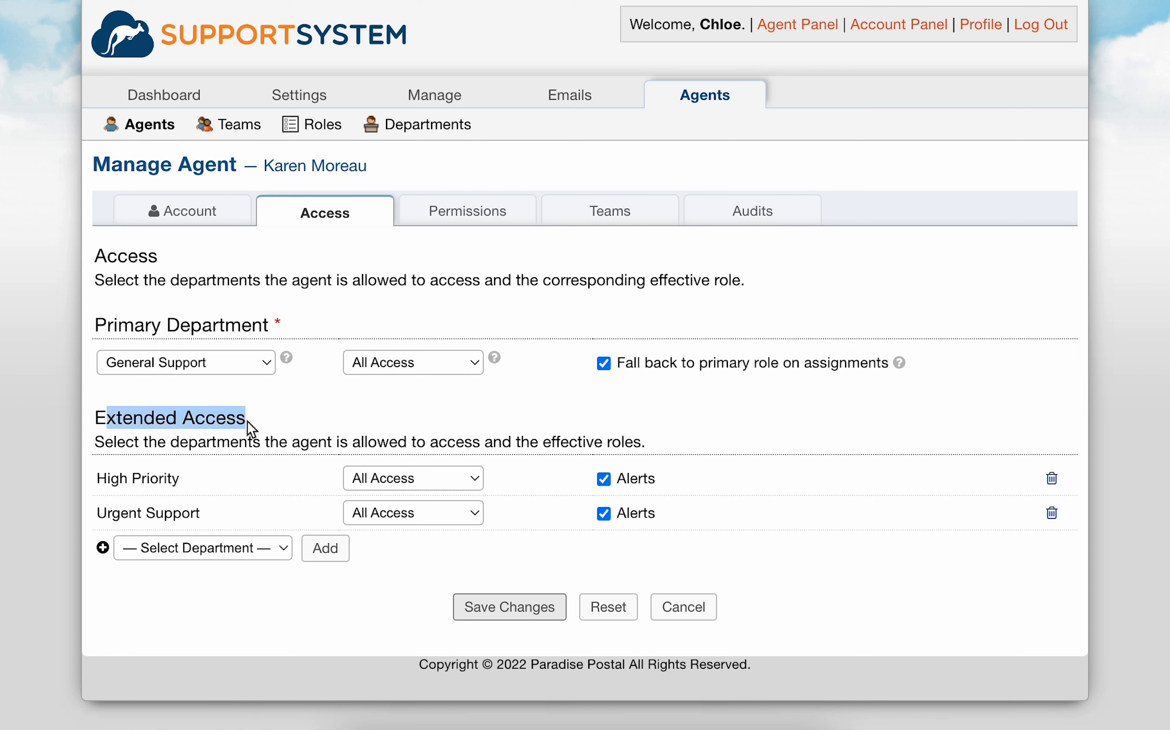
pyautogui.click(243, 560)
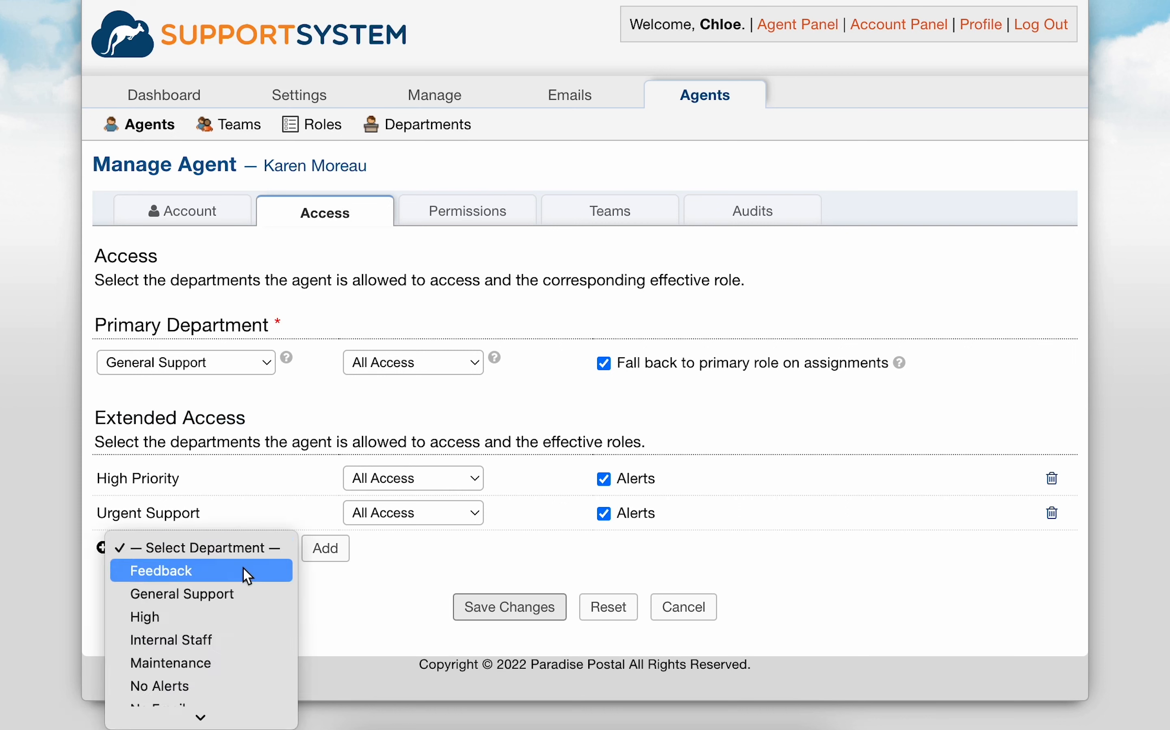
pyautogui.click(244, 574)
pyautogui.click(314, 555)
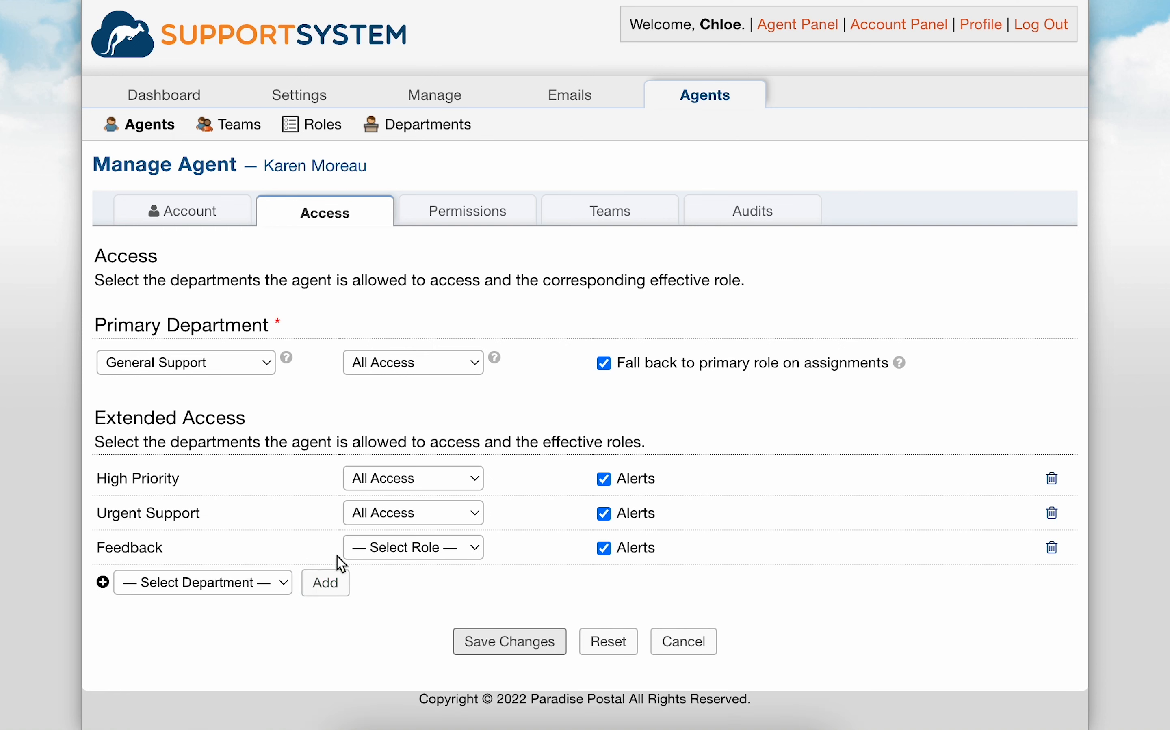
pyautogui.click(383, 546)
pyautogui.click(384, 570)
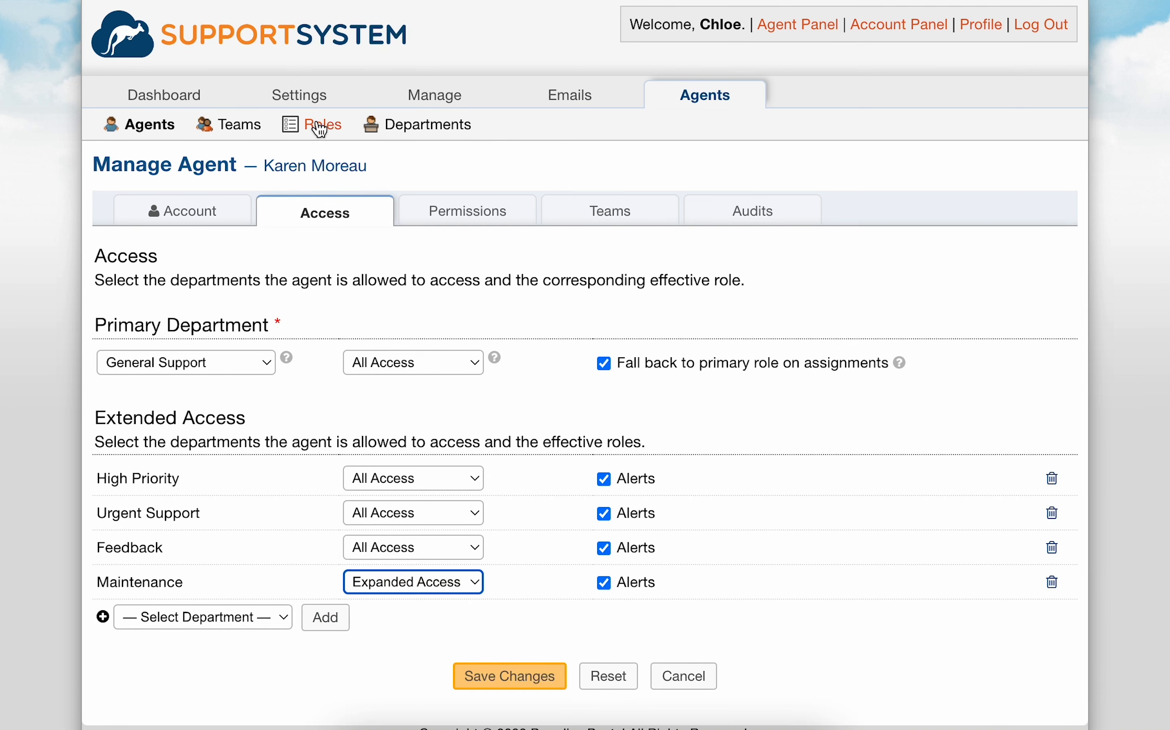
# Step: Examine the ticket, task and knowledgebase permissions of the All Access role
pyautogui.click(319, 127)
pyautogui.click(166, 236)
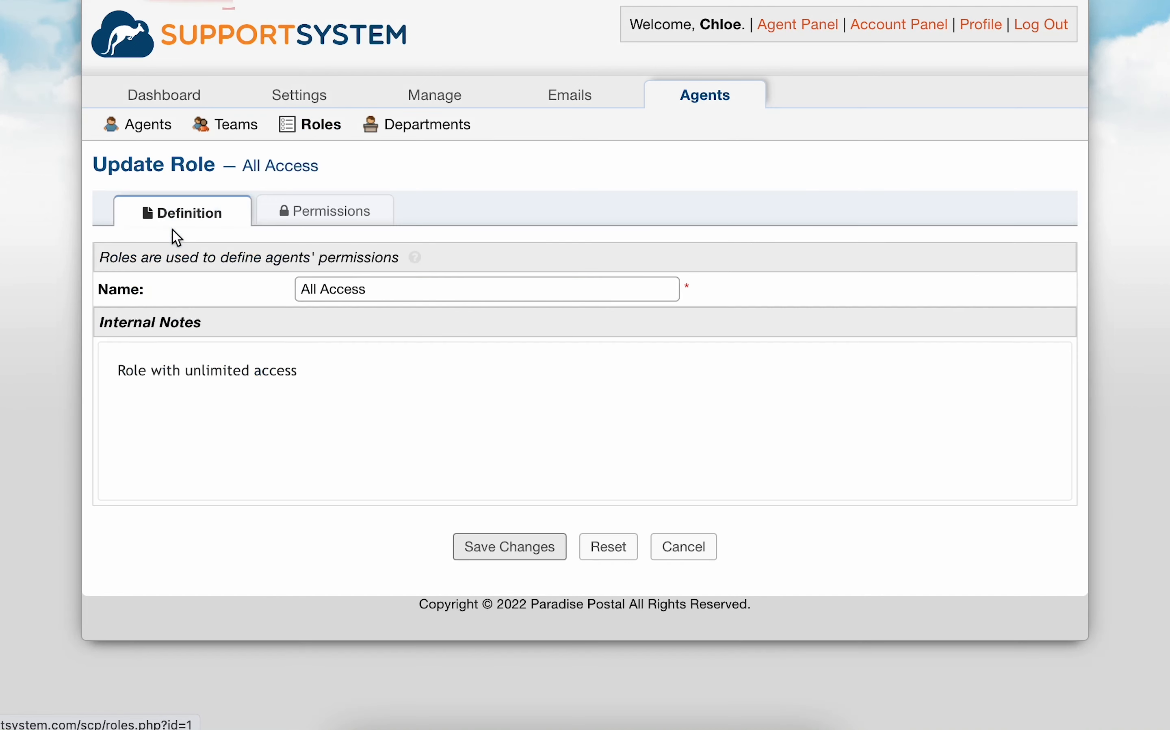
pyautogui.click(327, 209)
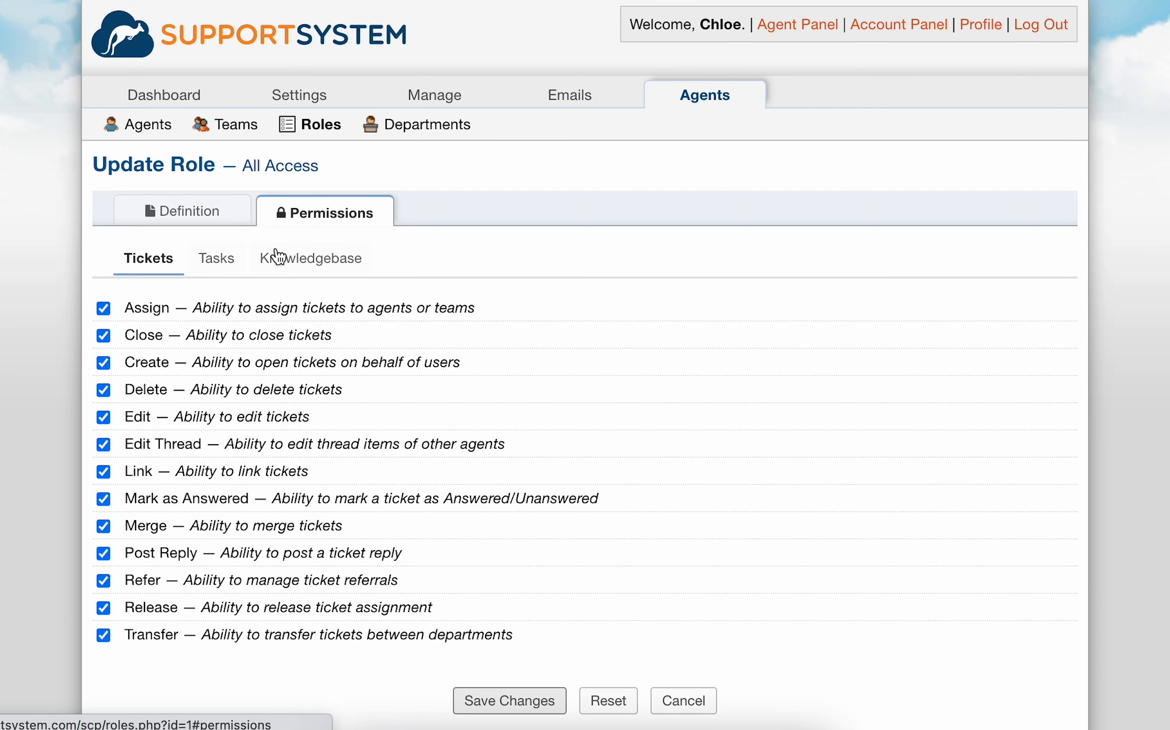
pyautogui.click(230, 274)
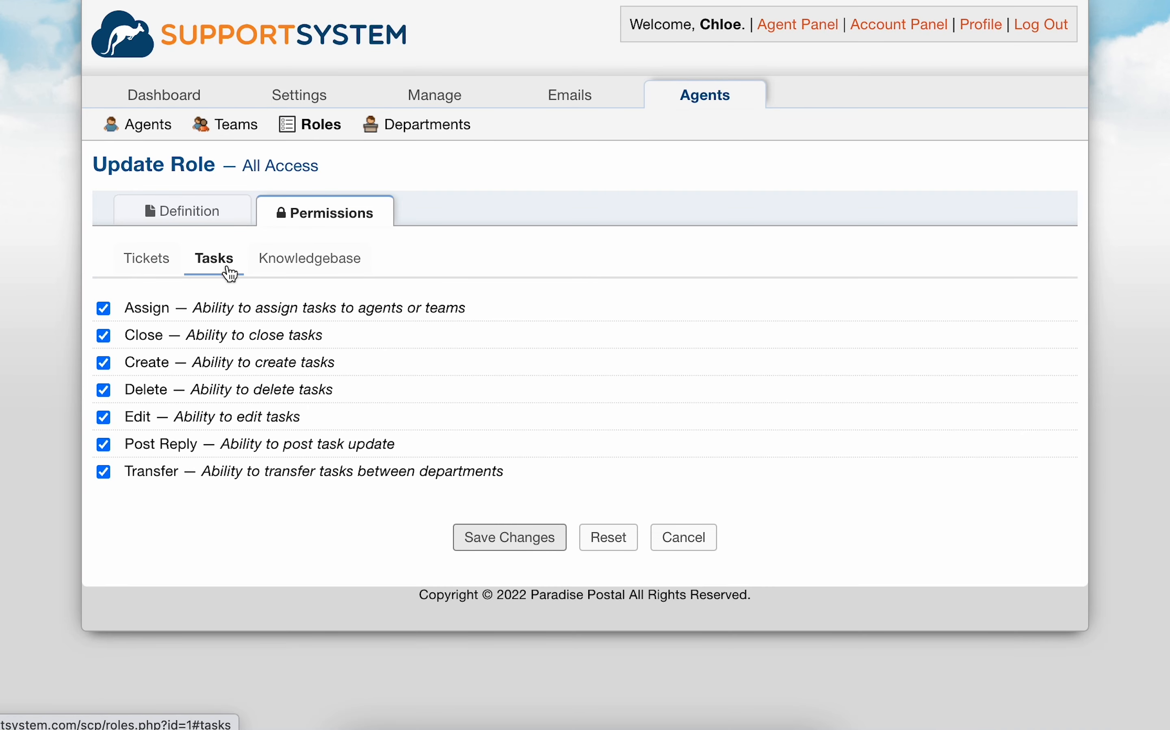
pyautogui.click(278, 270)
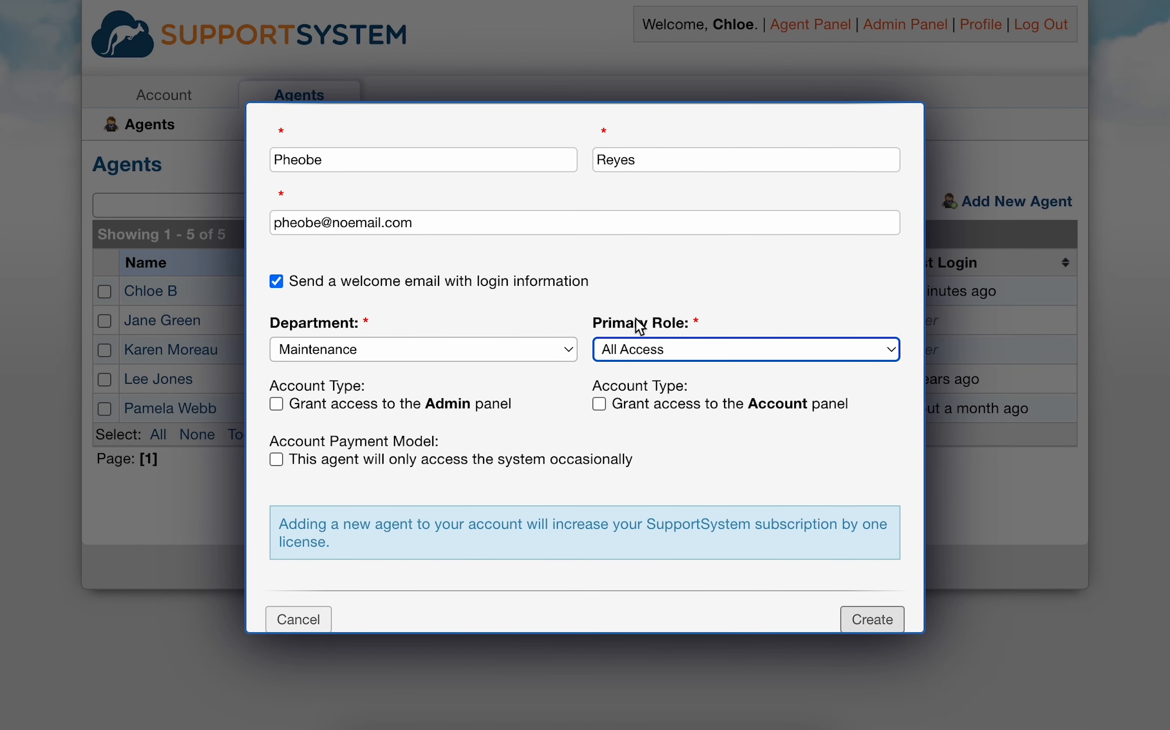
# Step: Grant the new agent access to the Admin and Account panels, leave occasional access off, and create the agent
pyautogui.click(274, 411)
pyautogui.click(276, 411)
pyautogui.click(600, 411)
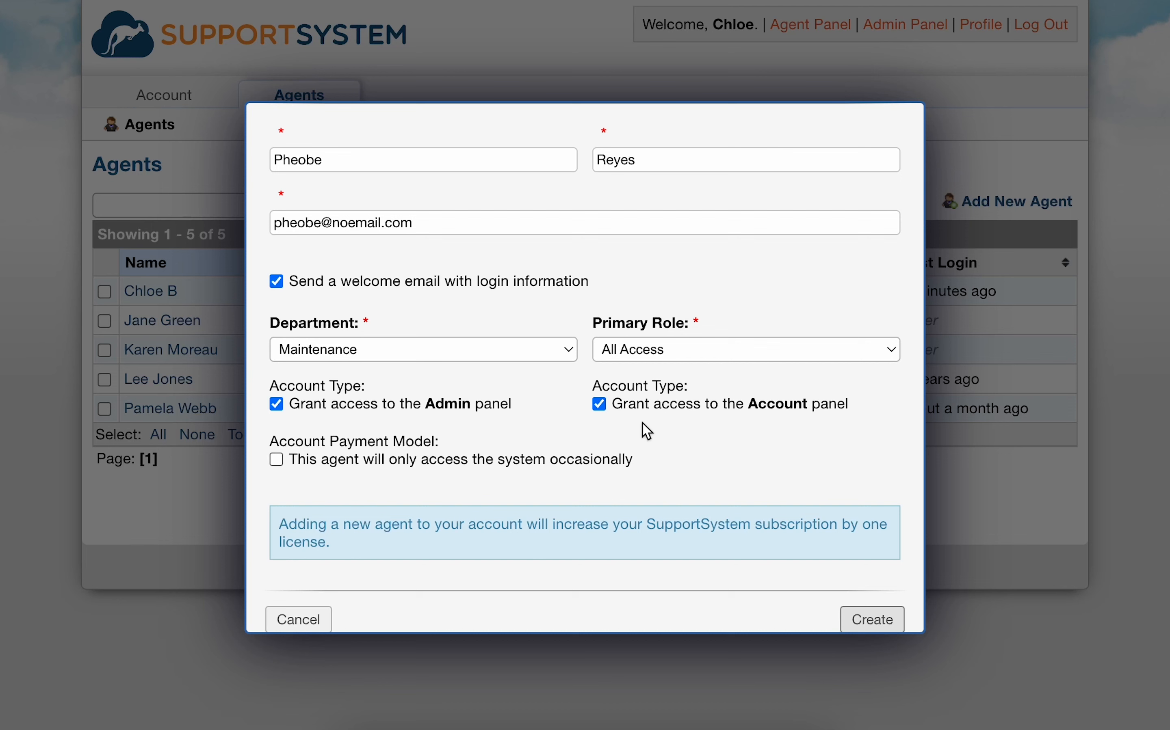
pyautogui.click(276, 460)
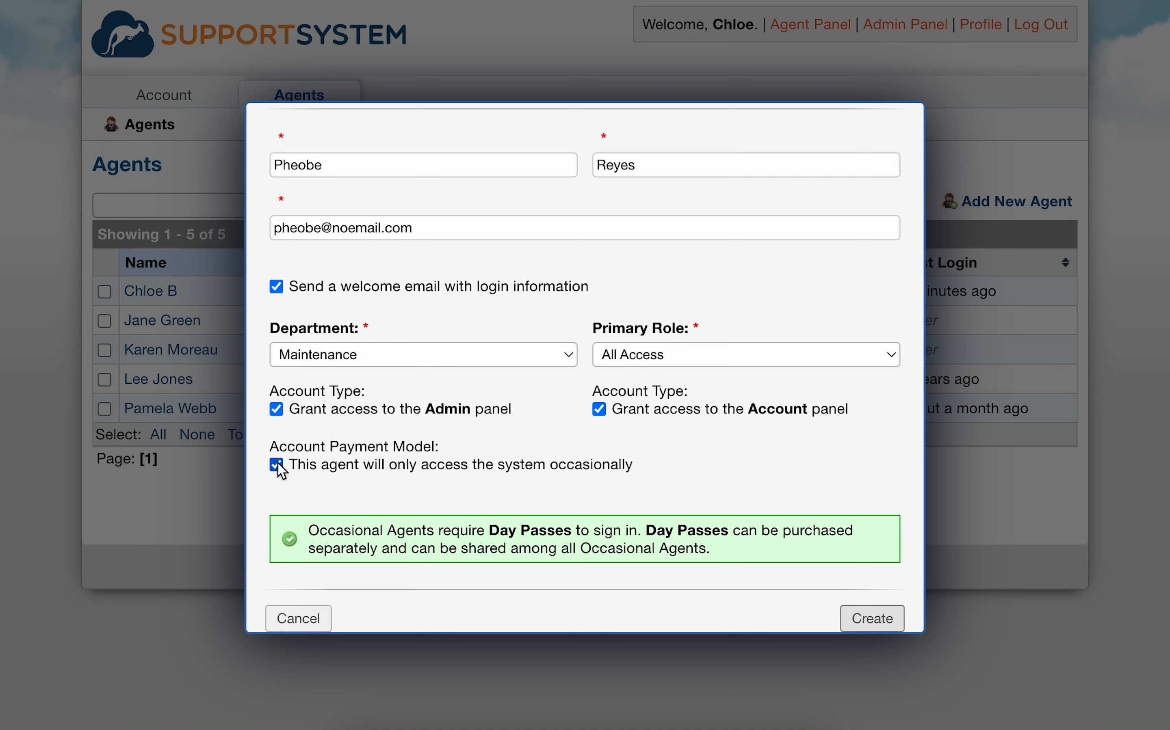
pyautogui.click(277, 465)
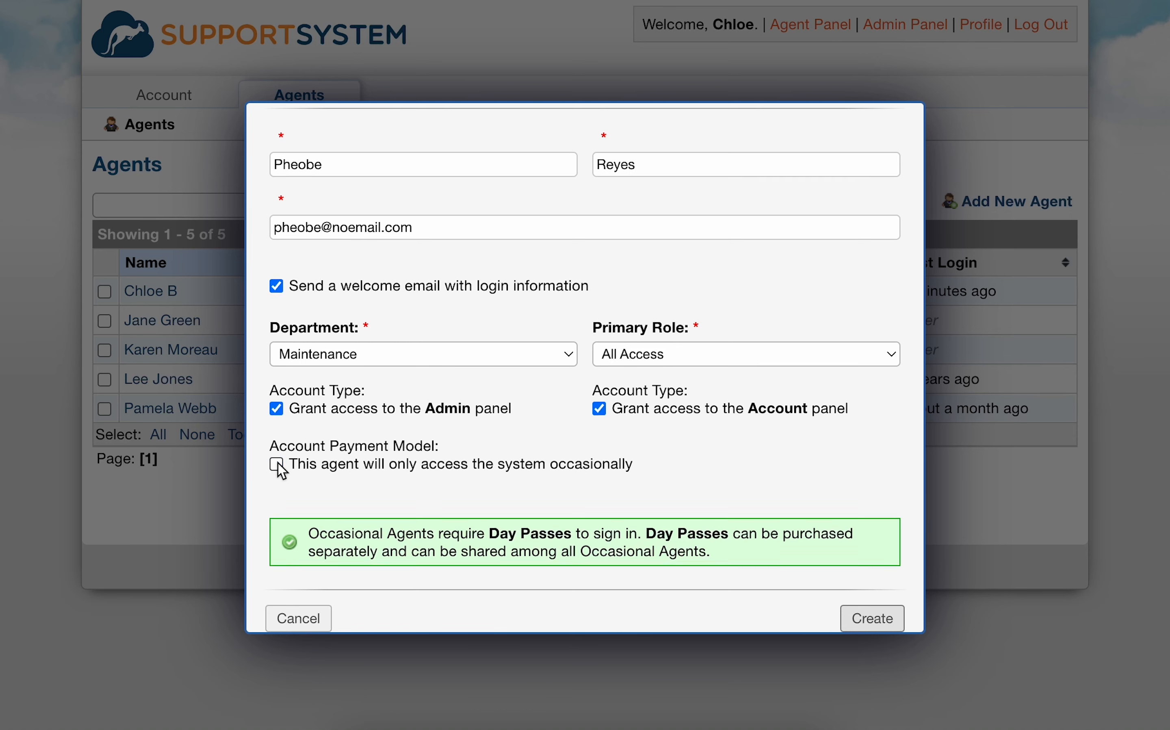
pyautogui.click(855, 621)
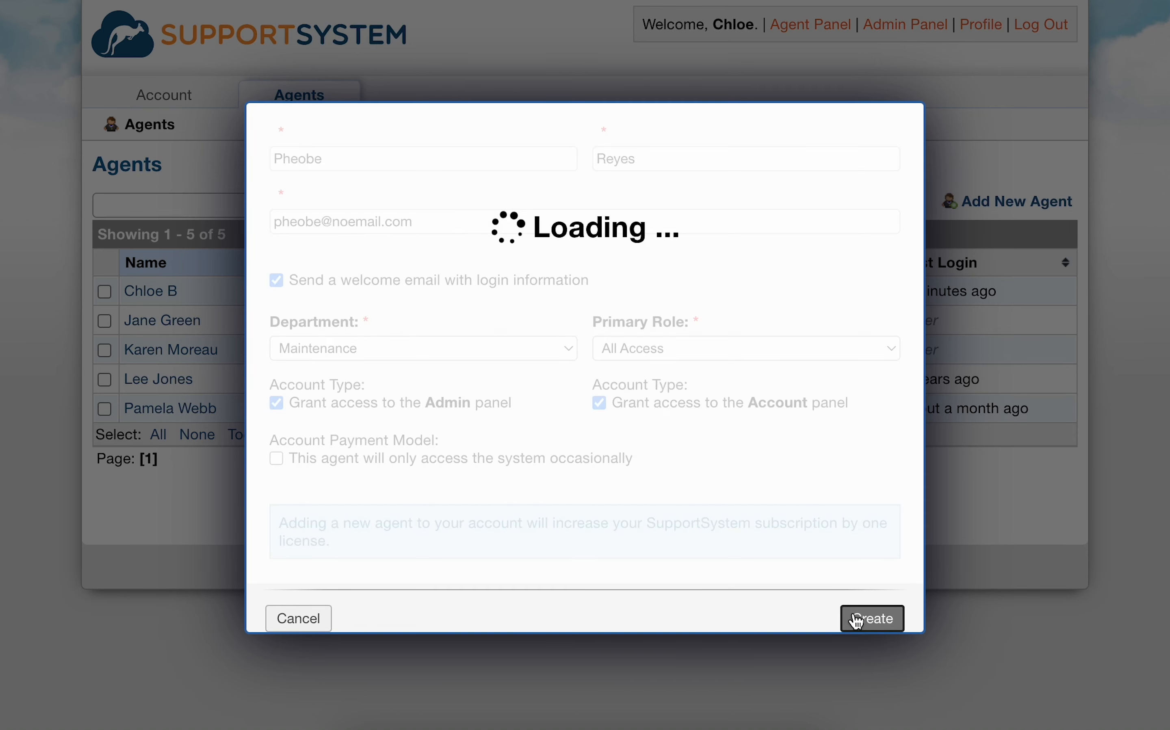
# Step: Try adding Account Panel access and clearing the active status for the new agent, and close without updating
pyautogui.click(201, 439)
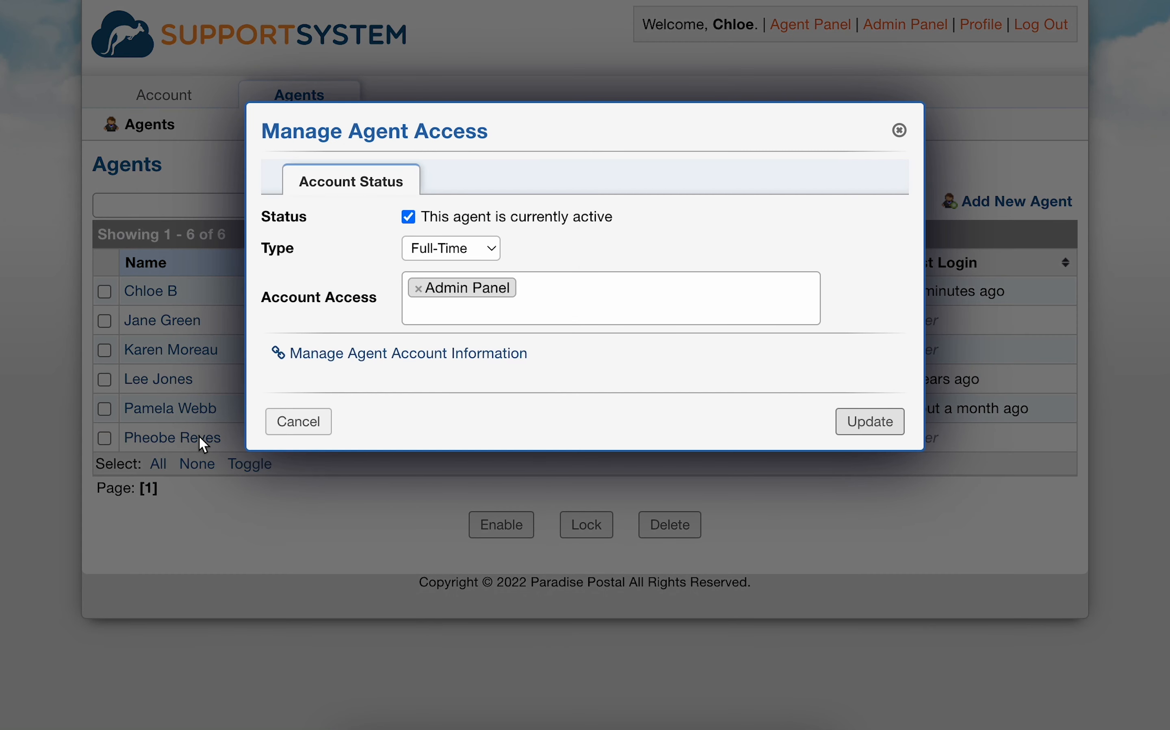
pyautogui.click(515, 305)
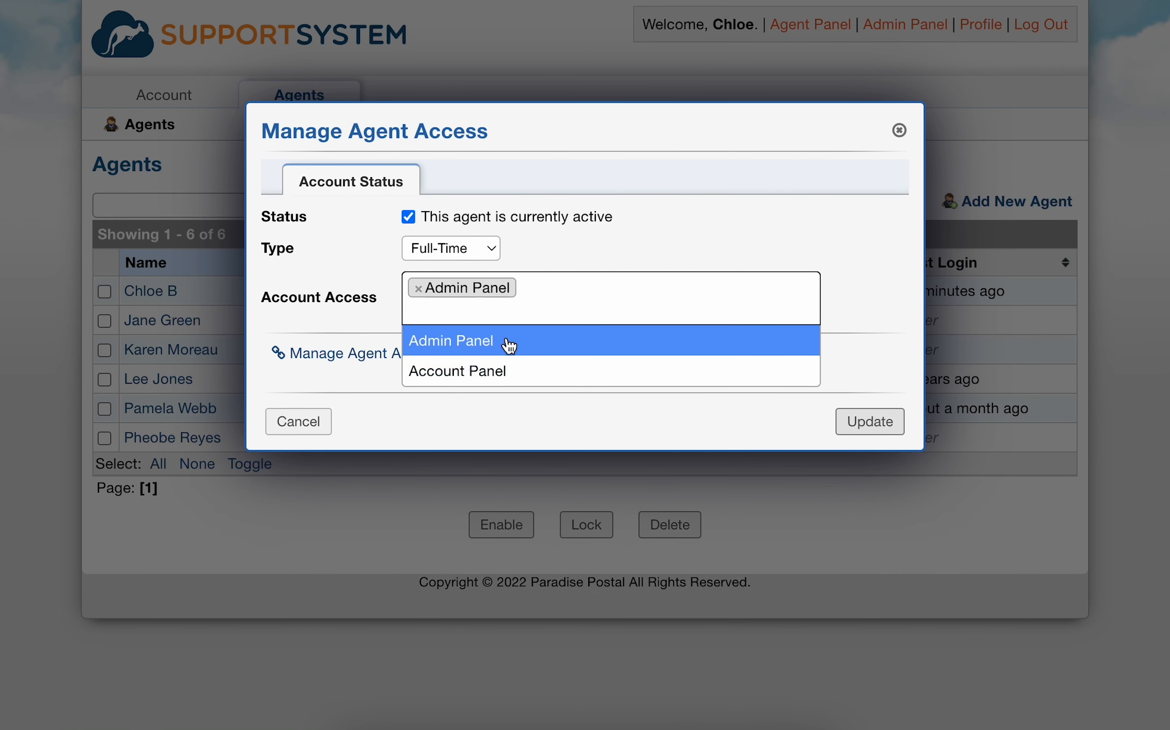
pyautogui.click(504, 371)
pyautogui.click(459, 254)
pyautogui.click(459, 239)
pyautogui.click(408, 225)
pyautogui.click(409, 218)
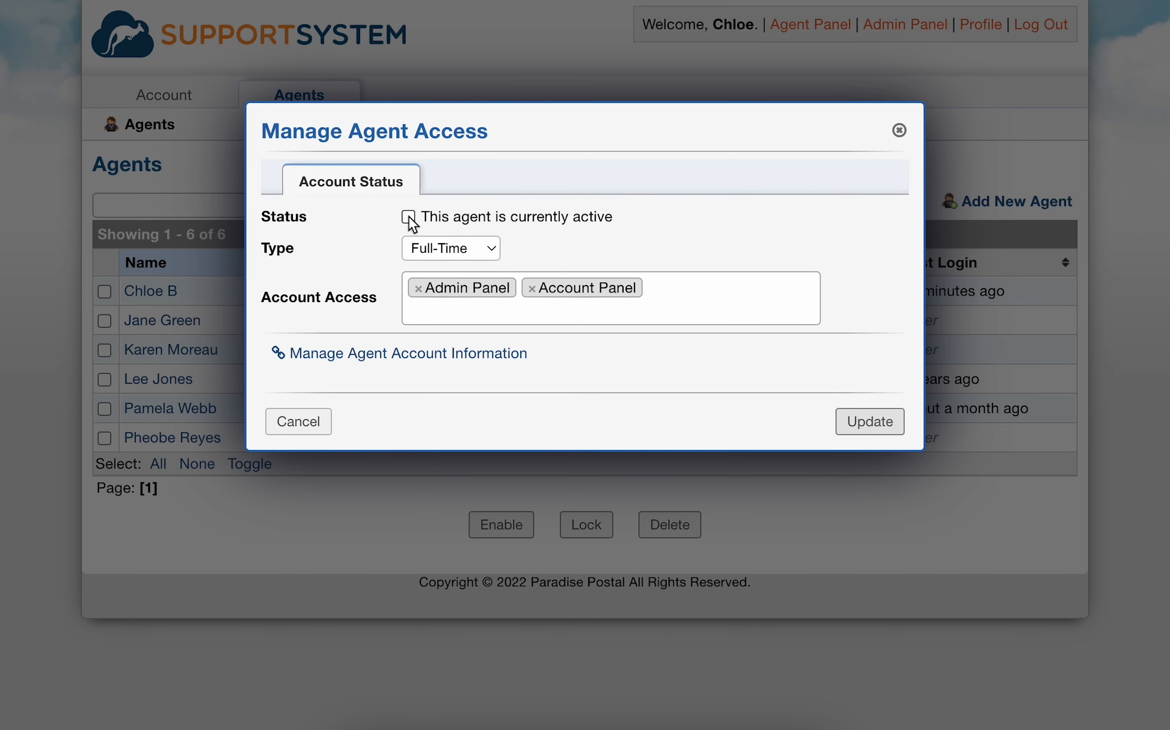
pyautogui.click(899, 131)
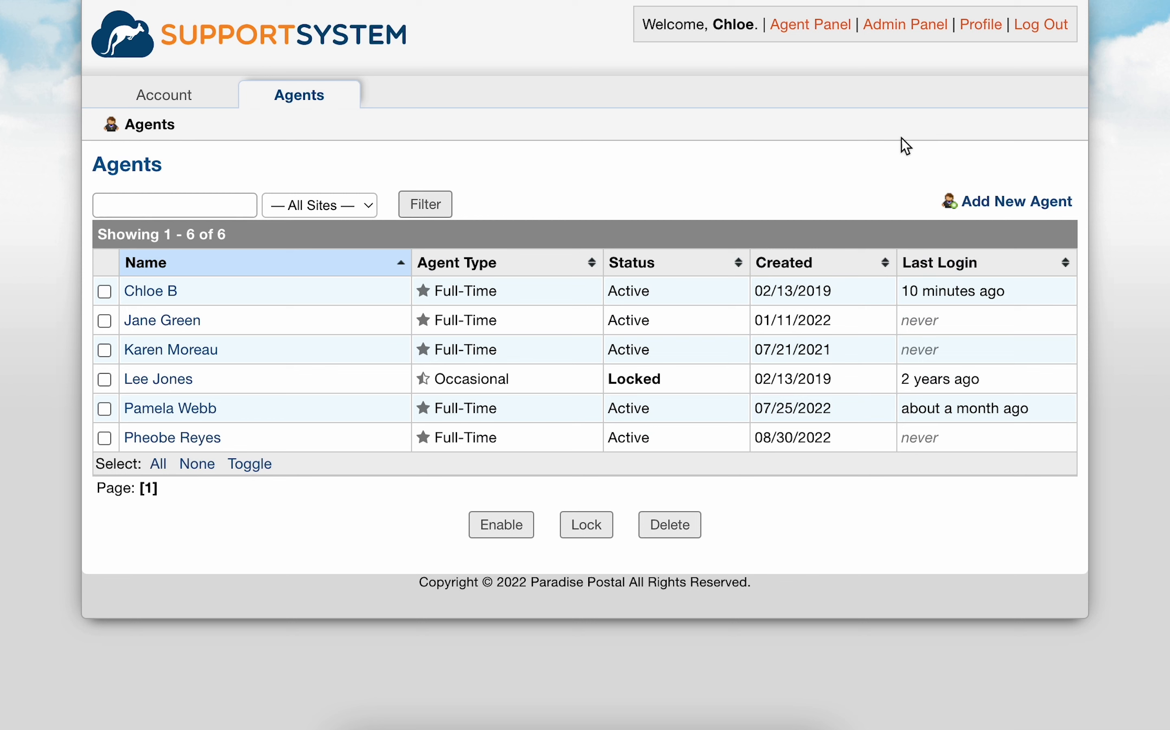
# Step: Open the newly created agent in the Admin Panel and examine its permission categories and the Administrator setting
pyautogui.click(863, 36)
pyautogui.click(721, 96)
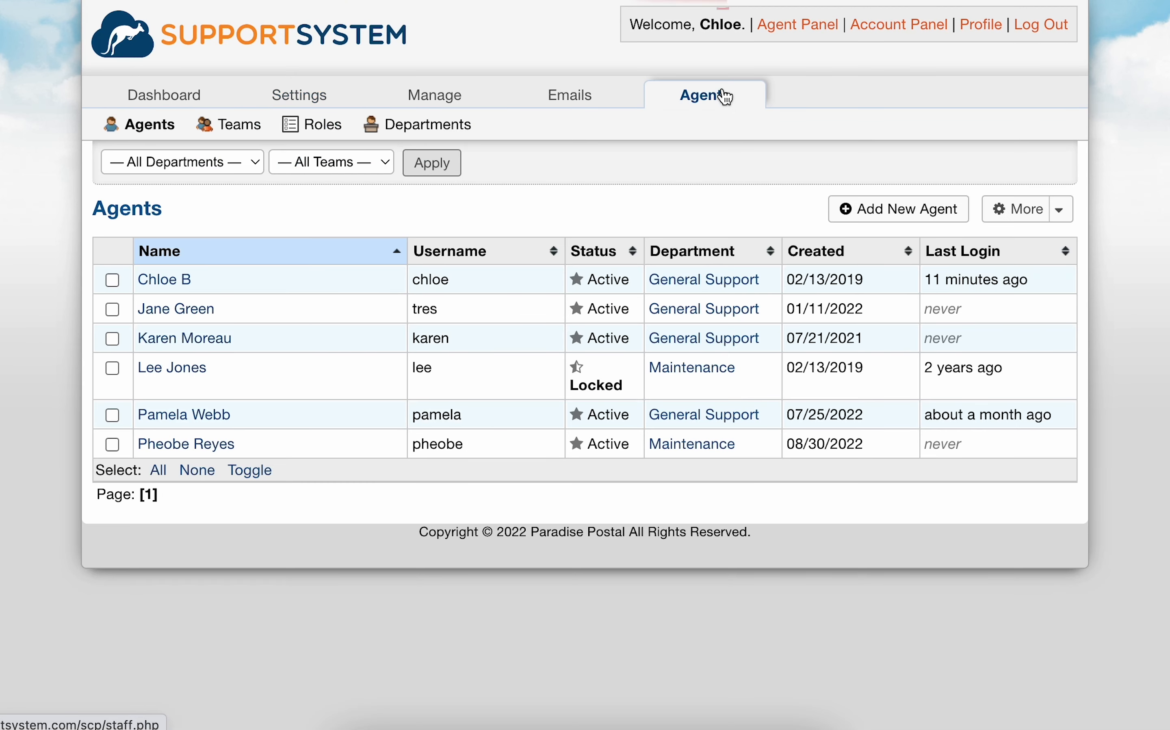
pyautogui.click(165, 442)
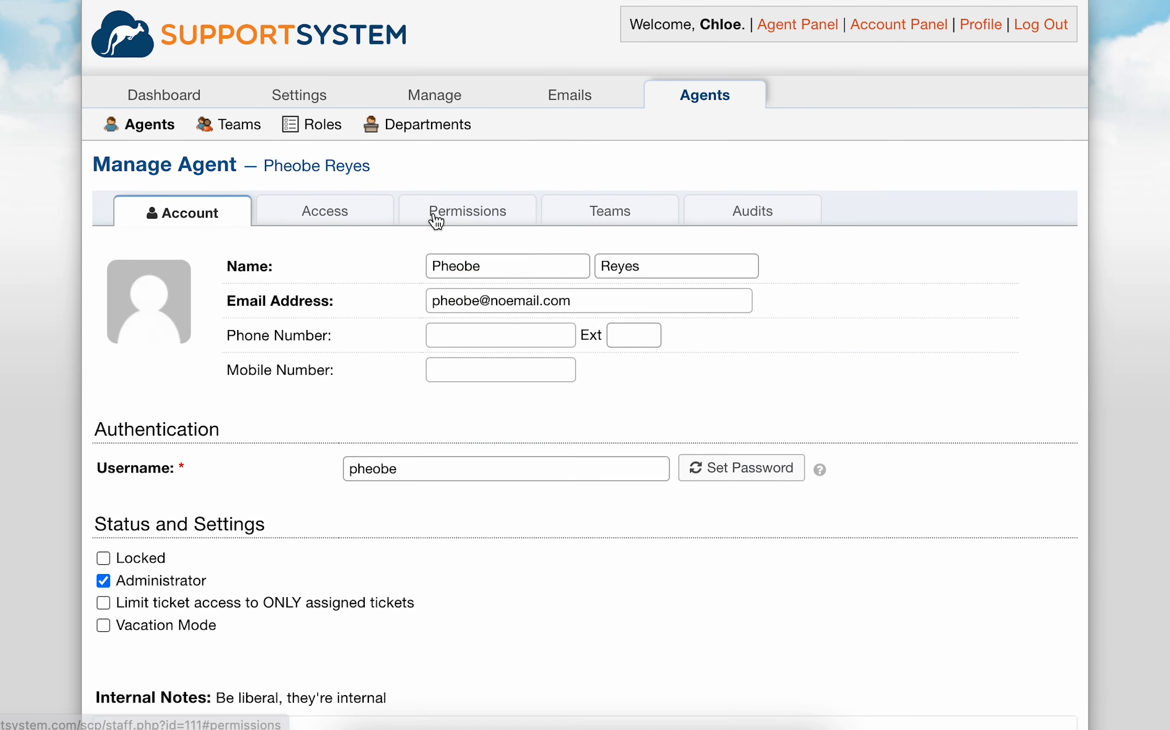
pyautogui.click(429, 218)
pyautogui.click(237, 266)
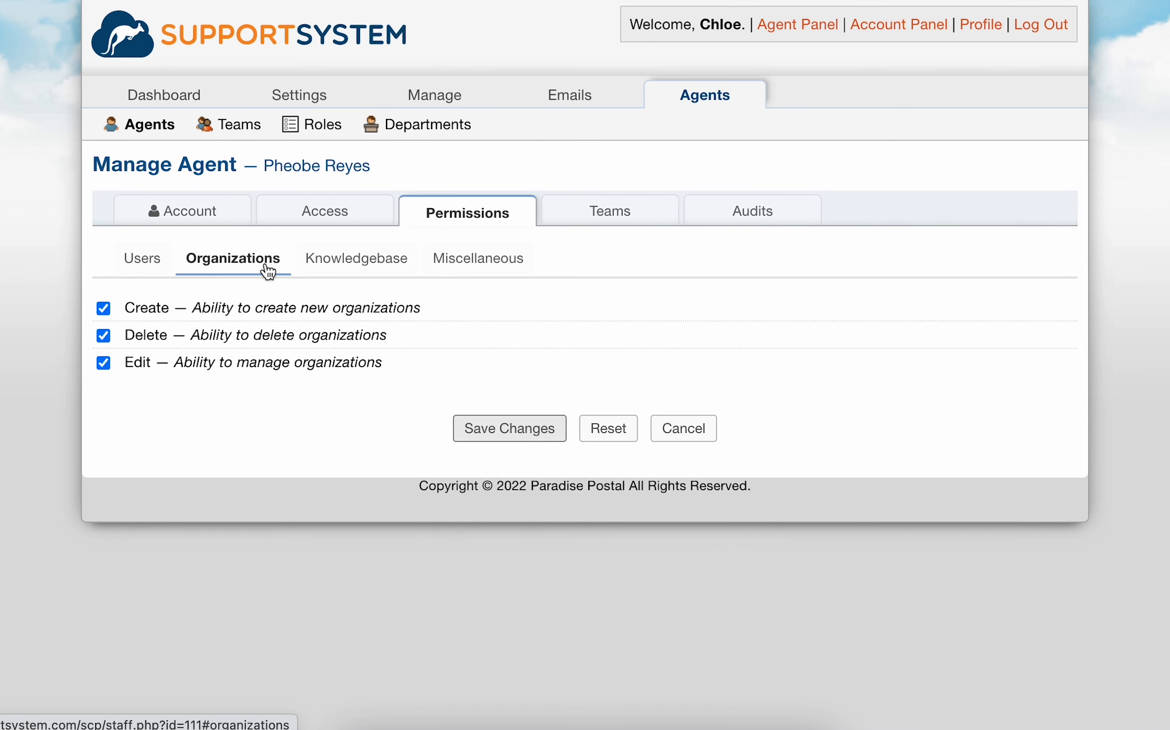
pyautogui.click(363, 271)
pyautogui.click(462, 266)
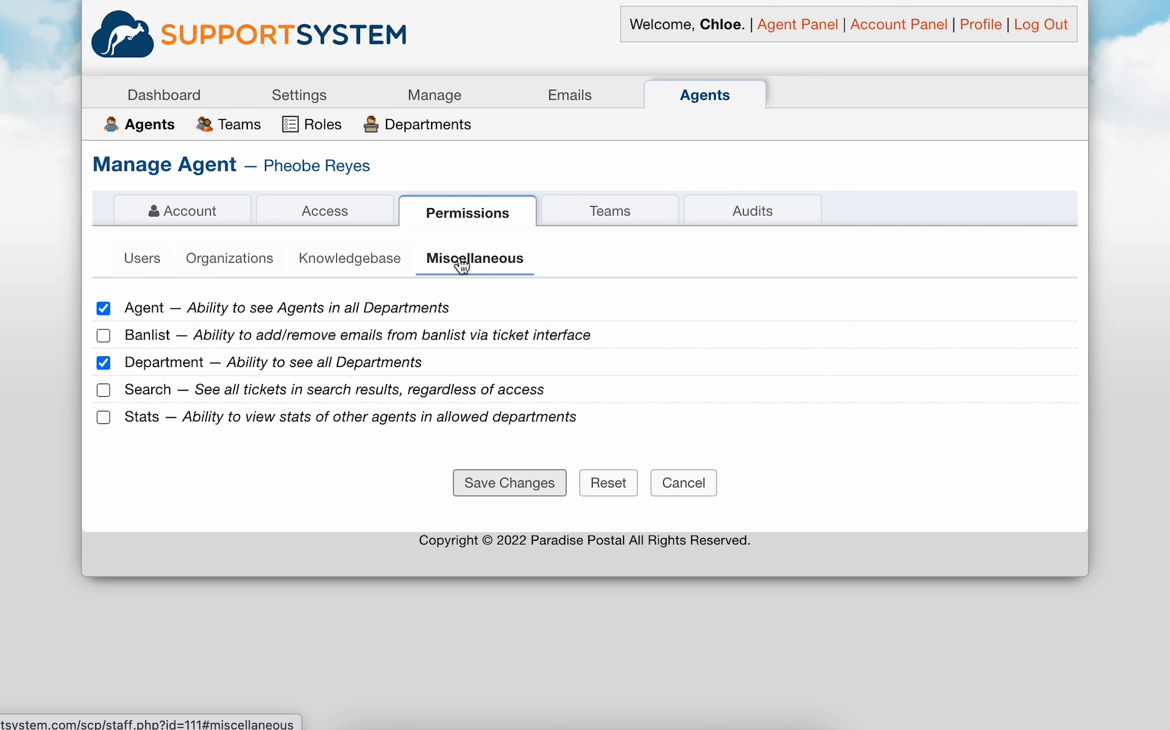
pyautogui.click(203, 212)
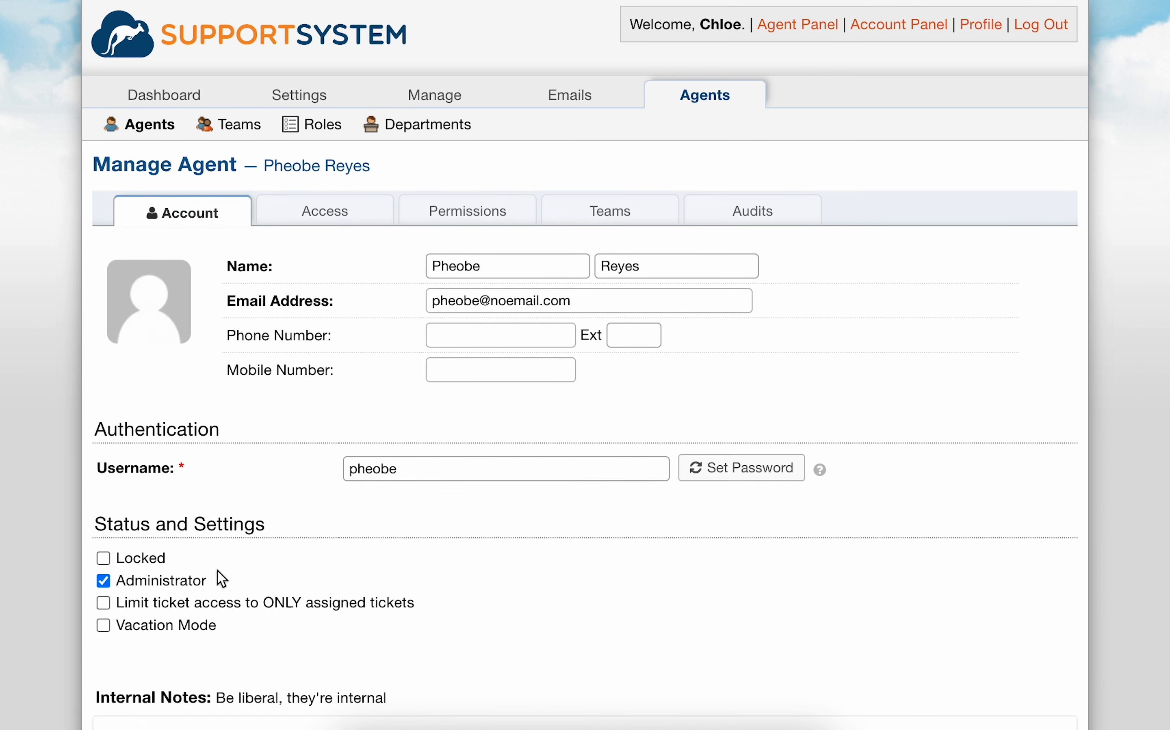
pyautogui.moveTo(120, 588); pyautogui.dragTo(215, 586)
pyautogui.click(197, 584)
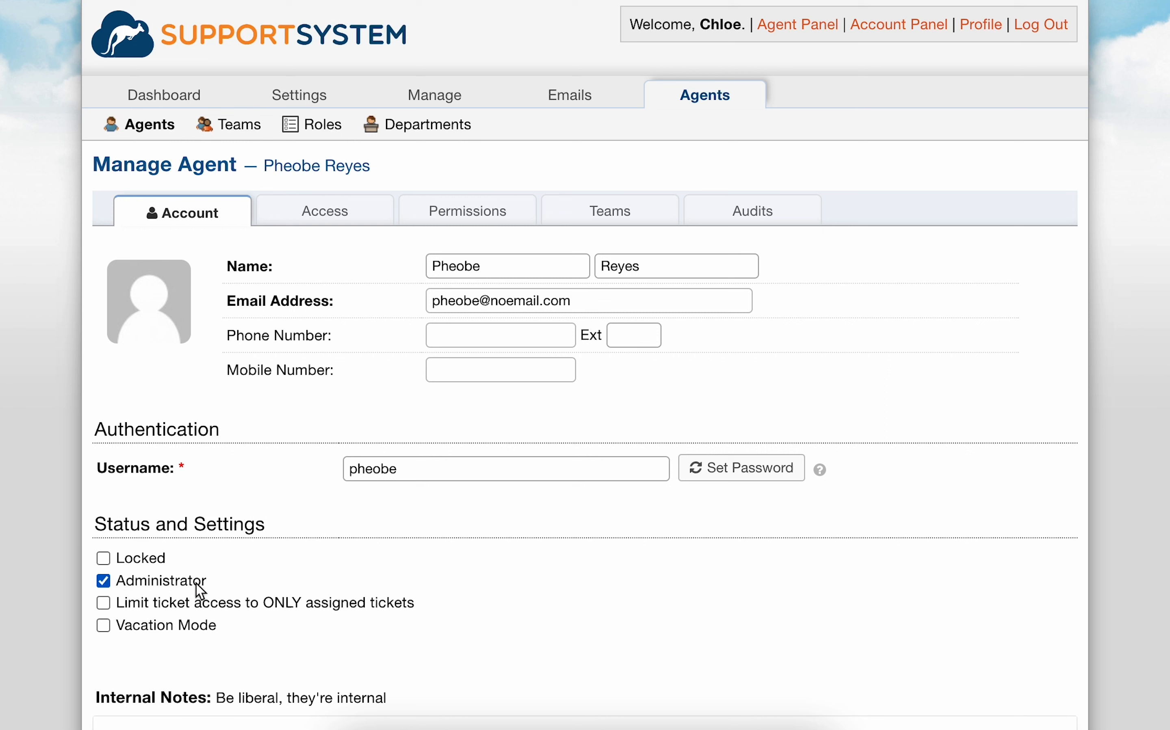